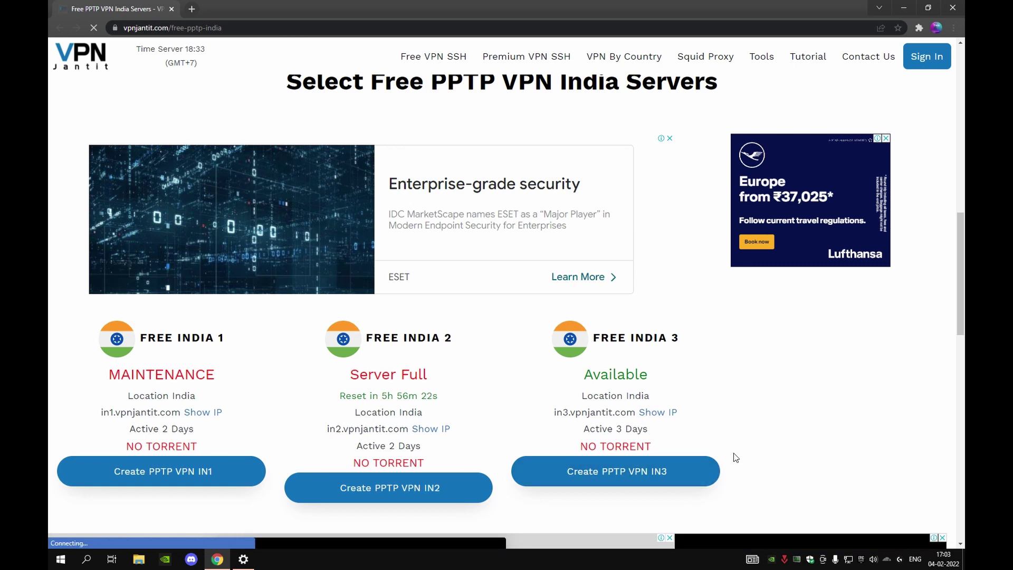
Open the Create PPTP VPN IN3 page from the Free India 3 server listing.
left_click(642, 475)
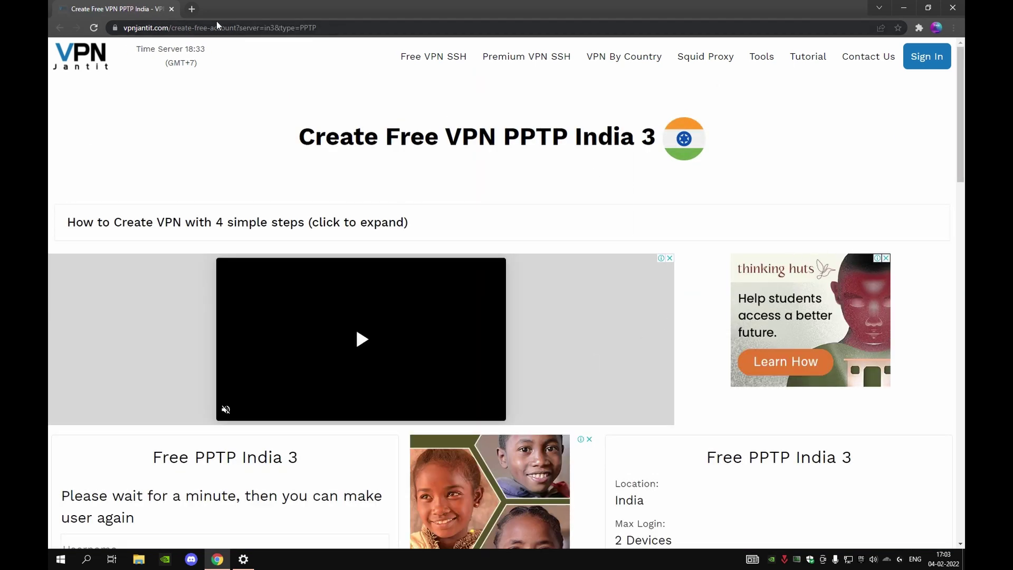
Open a Chrome incognito window, disconnect INDIA 3 in Windows, and load the India 3 signup page there.
scroll(389, 337, "down", 5)
left_click(111, 272)
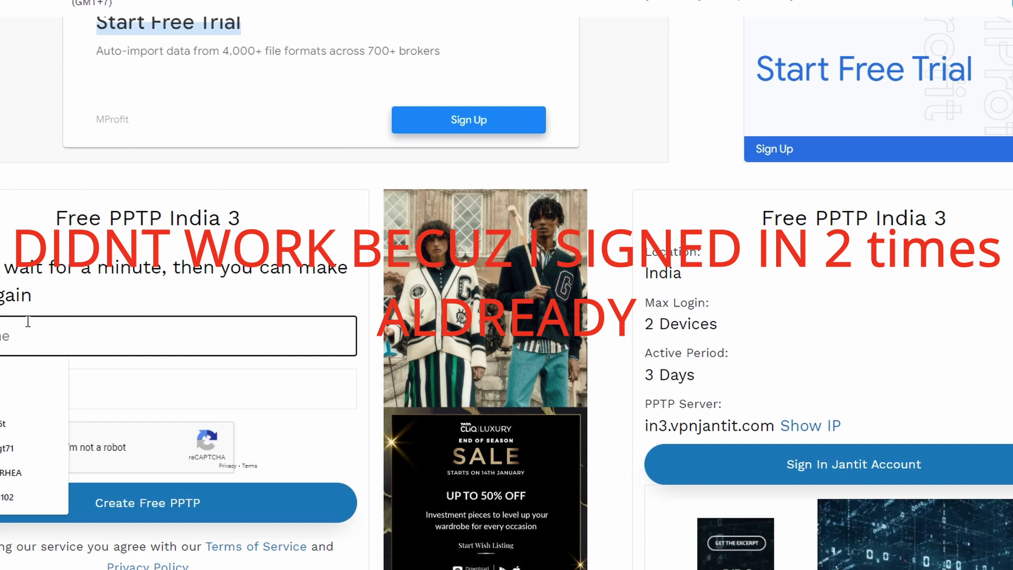
left_click(1002, 3)
left_click(961, 7)
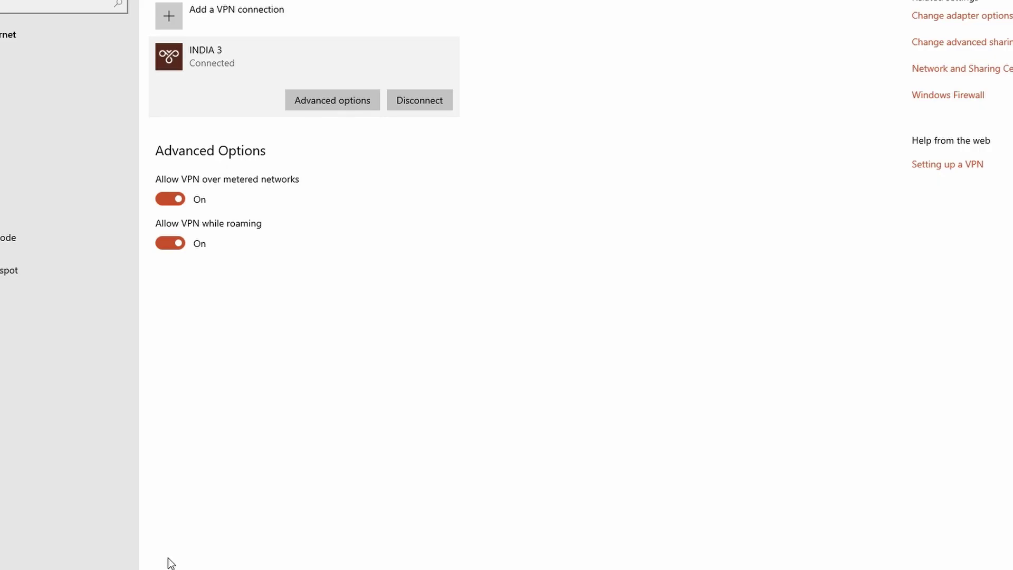
left_click(431, 96)
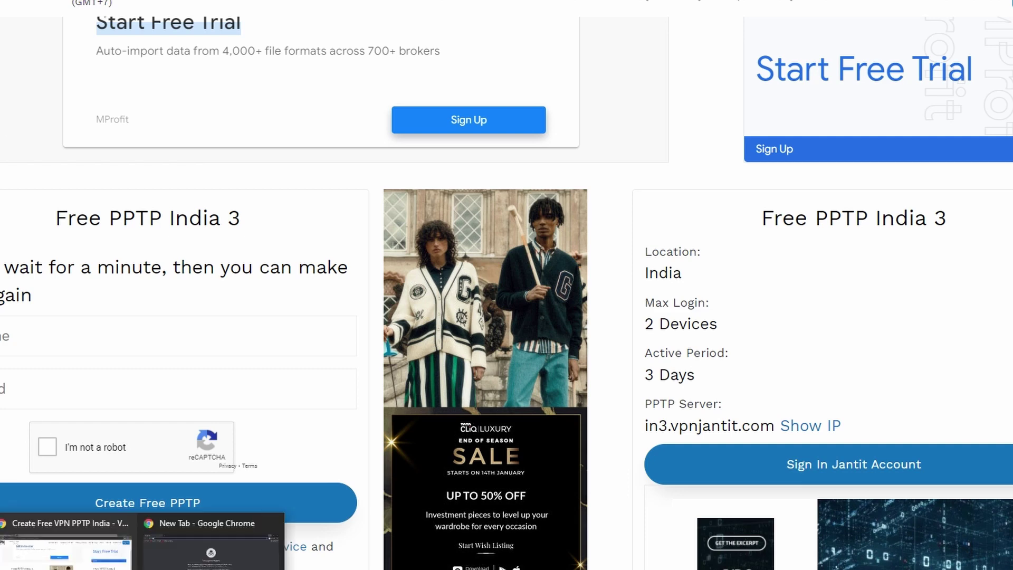
left_click(211, 528)
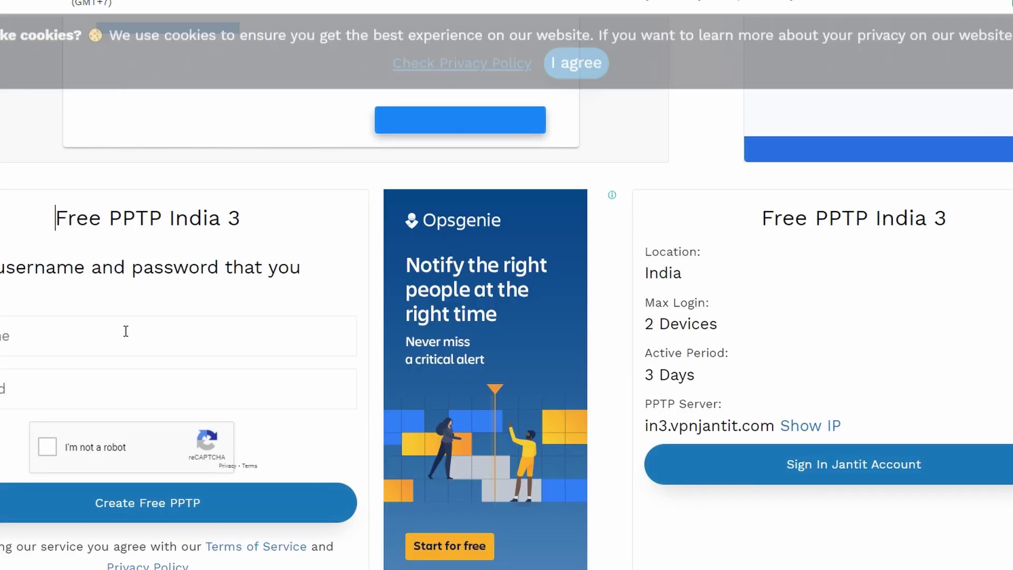
Enter a new username and password, pass the reCAPTCHA check, and submit Create Free PPTP.
left_click(127, 331)
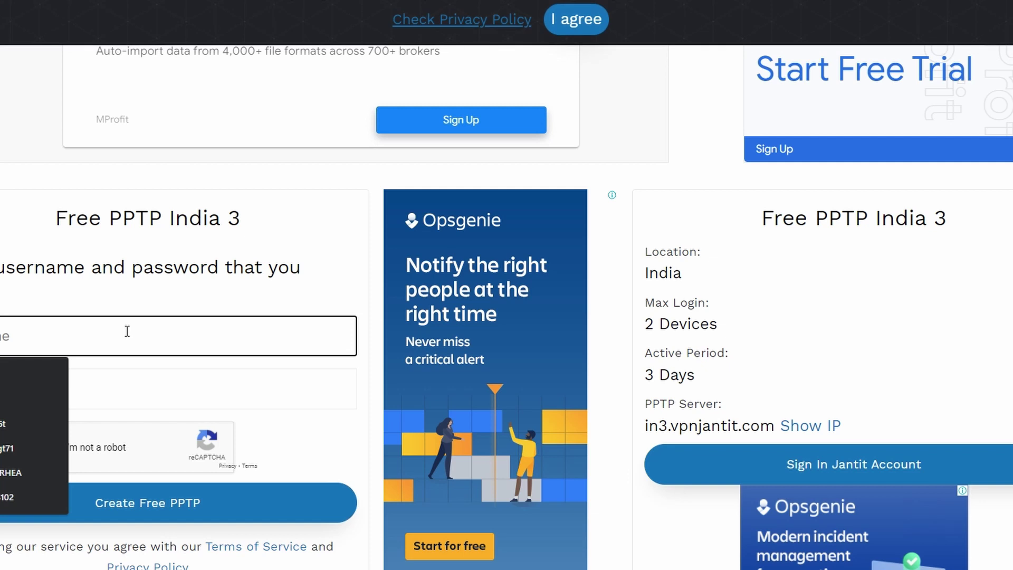
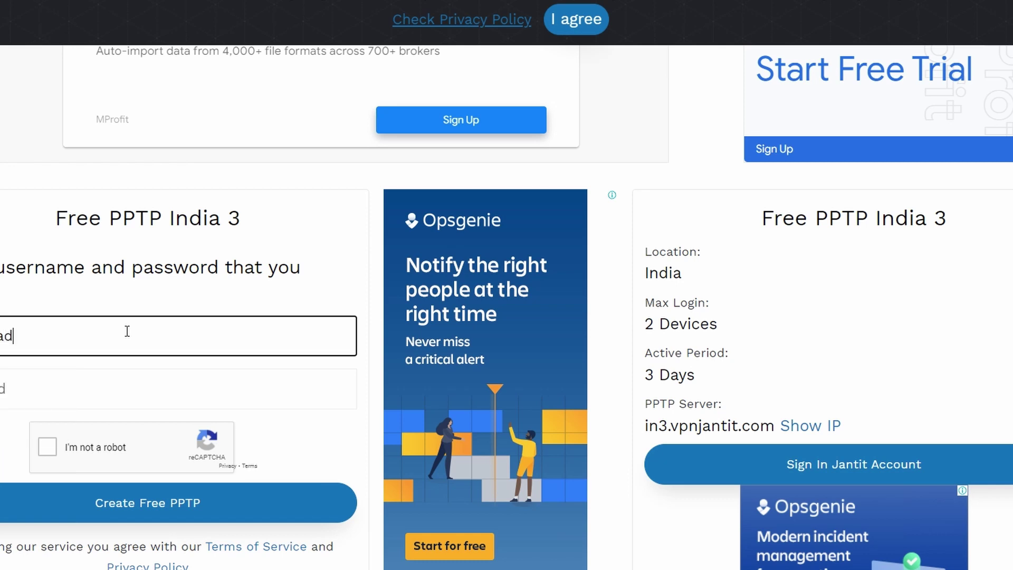
left_click(38, 377)
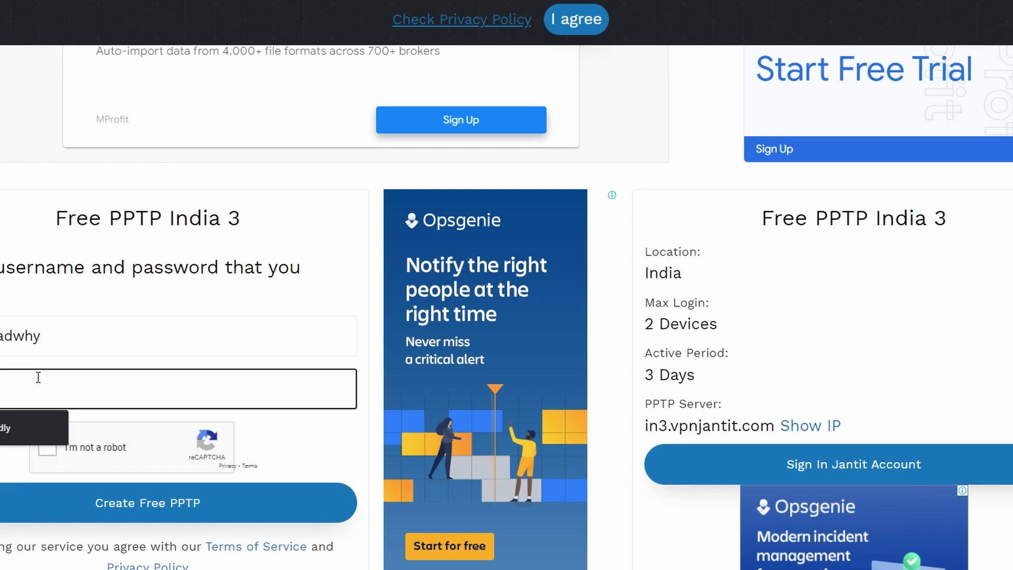
type("s")
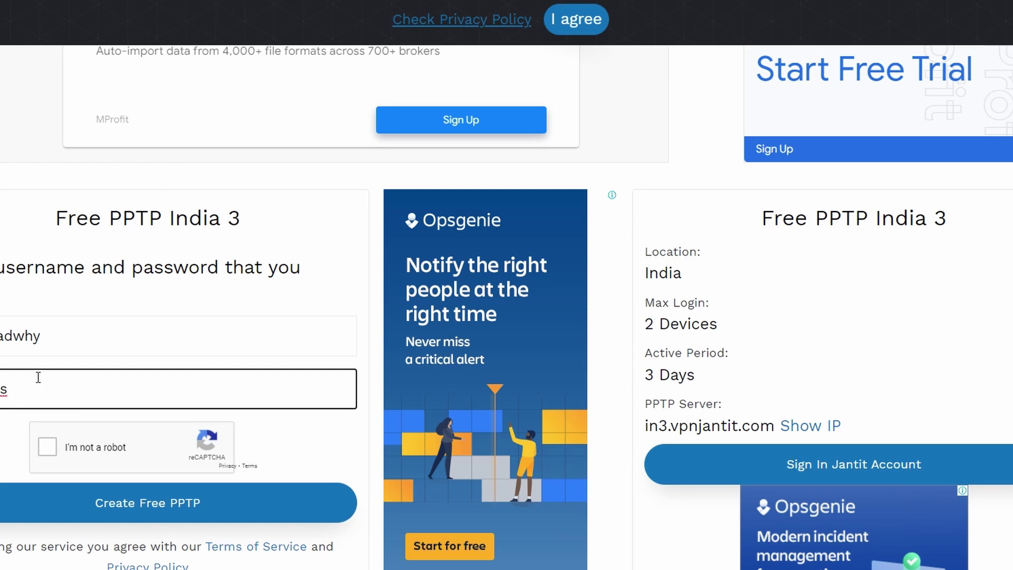
type("y")
left_click(47, 446)
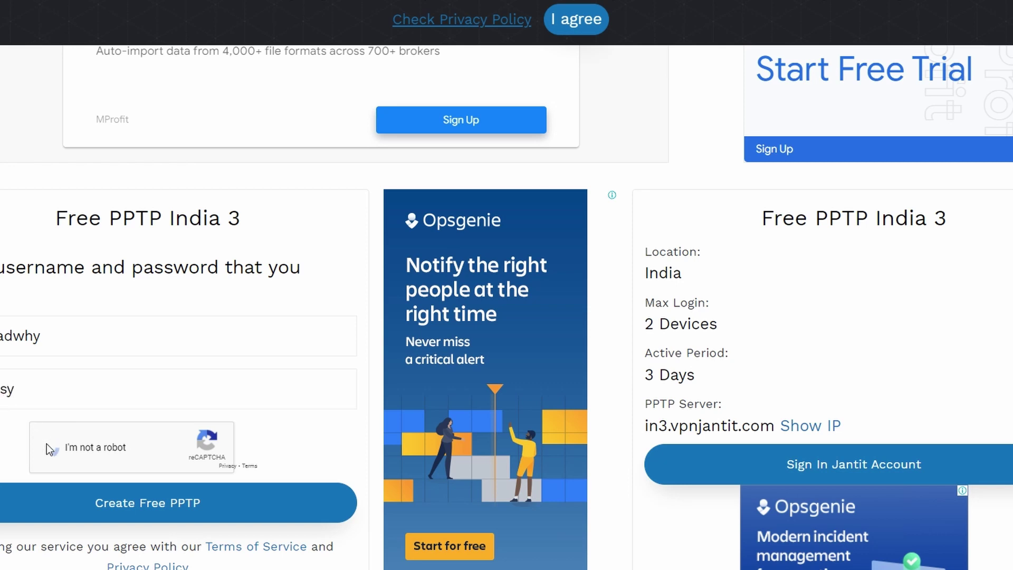
left_click(138, 502)
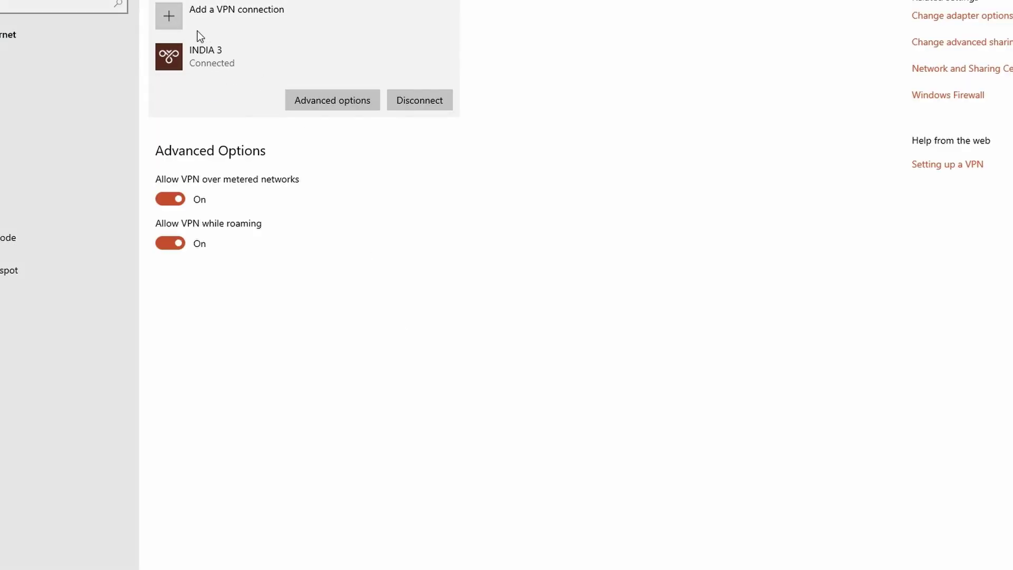
Search Settings for 'vpn' and open the VPN settings page.
left_click(4, 6)
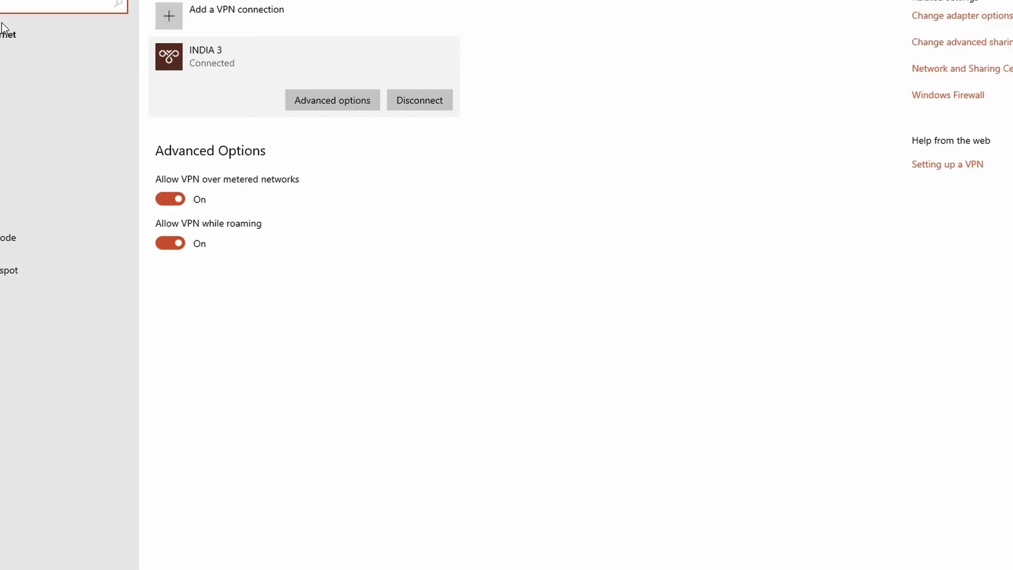
key("super")
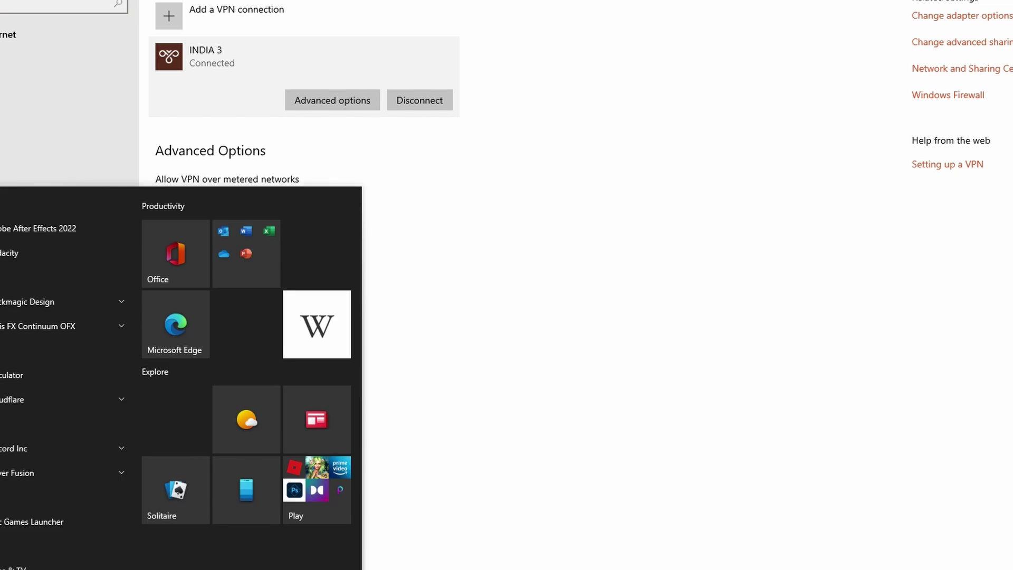
left_click(570, 403)
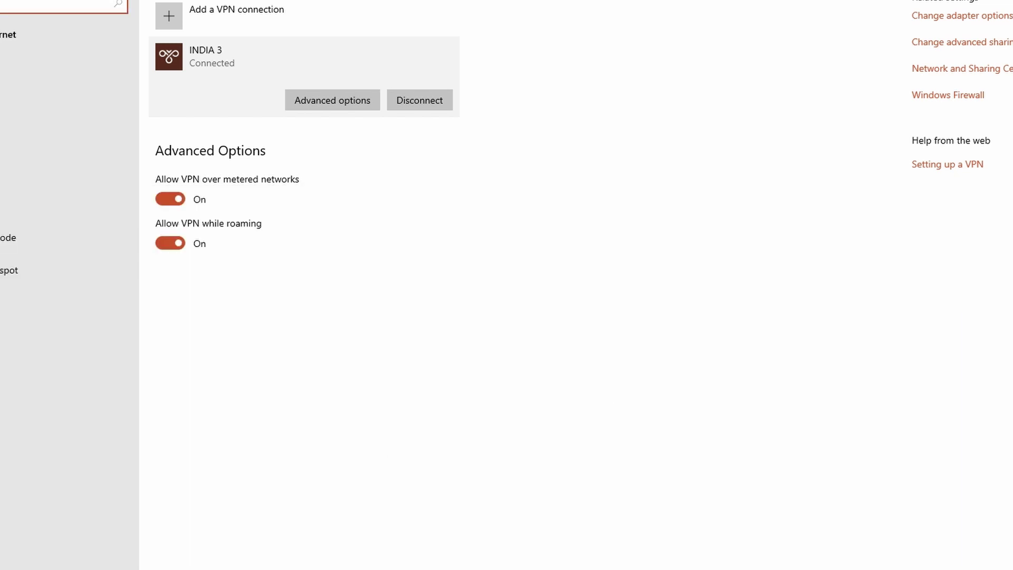
type("system")
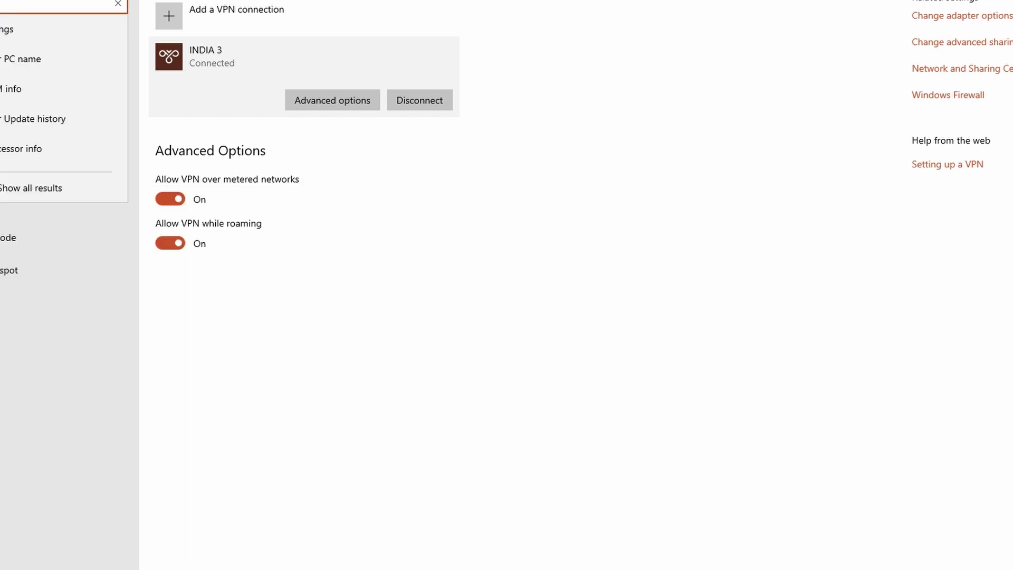
type("pn")
left_click(8, 49)
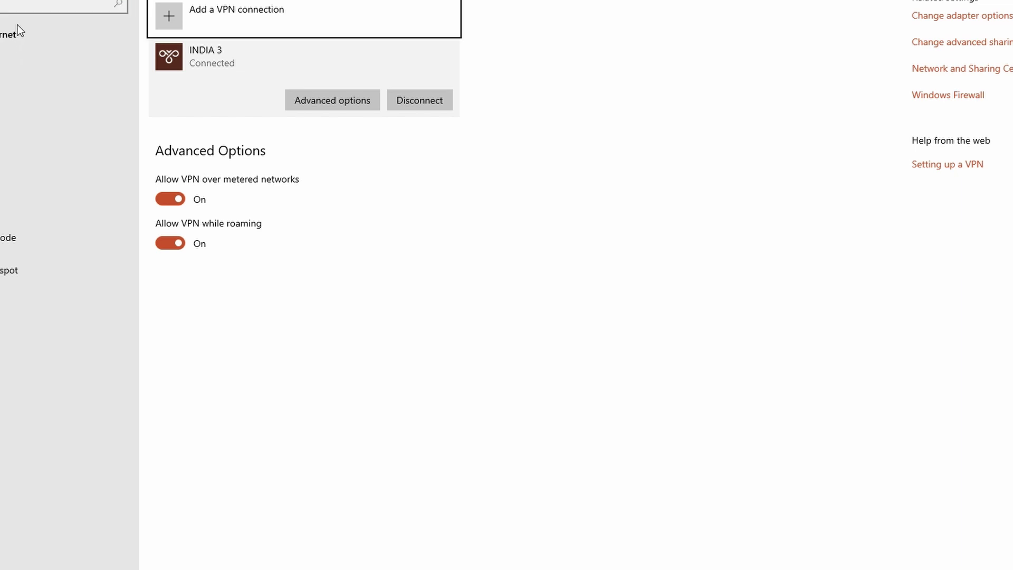
type("vpn")
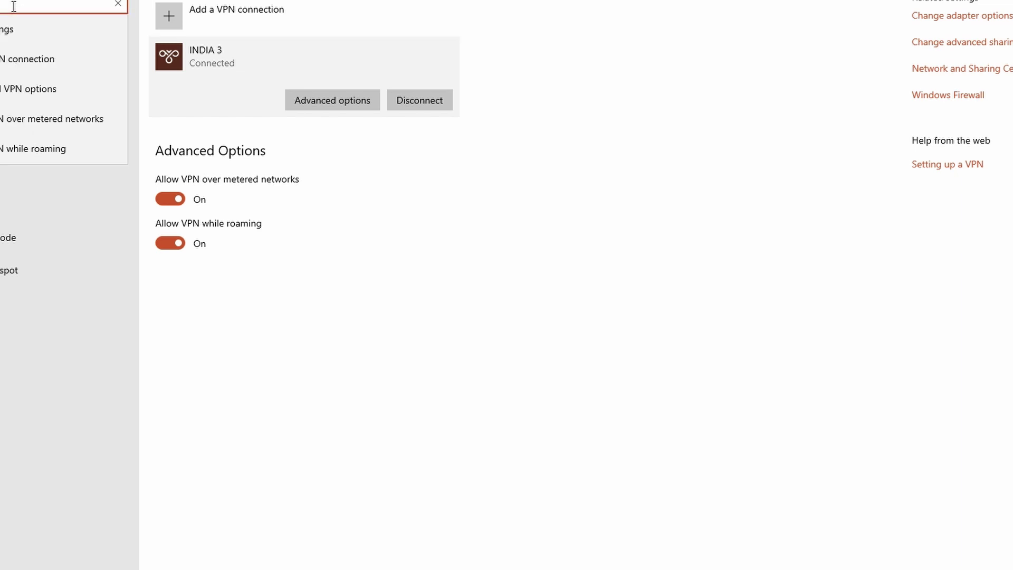
left_click(14, 44)
Start a new VPN connection and open the VPN provider choices.
left_click(213, 14)
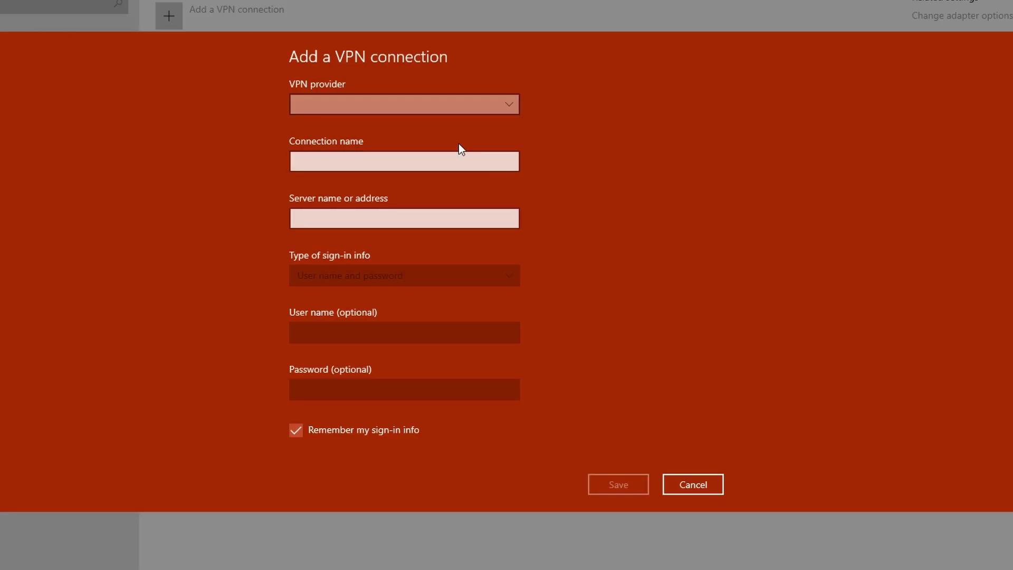
left_click(378, 104)
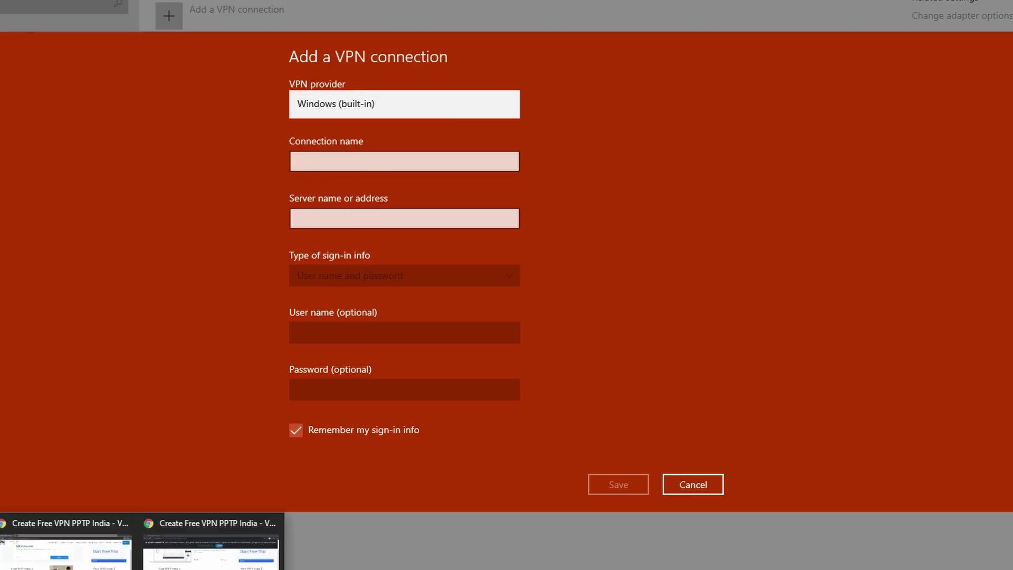
left_click(211, 543)
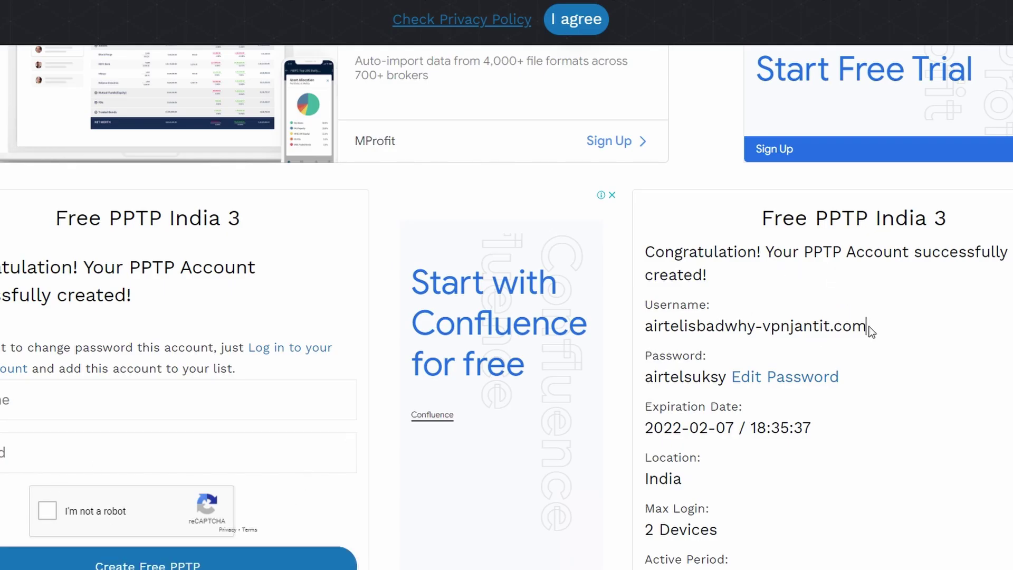
Copy the new account's username from the VPN Jantit success panel and return to the VPN form.
left_click_drag(870, 327, 644, 325)
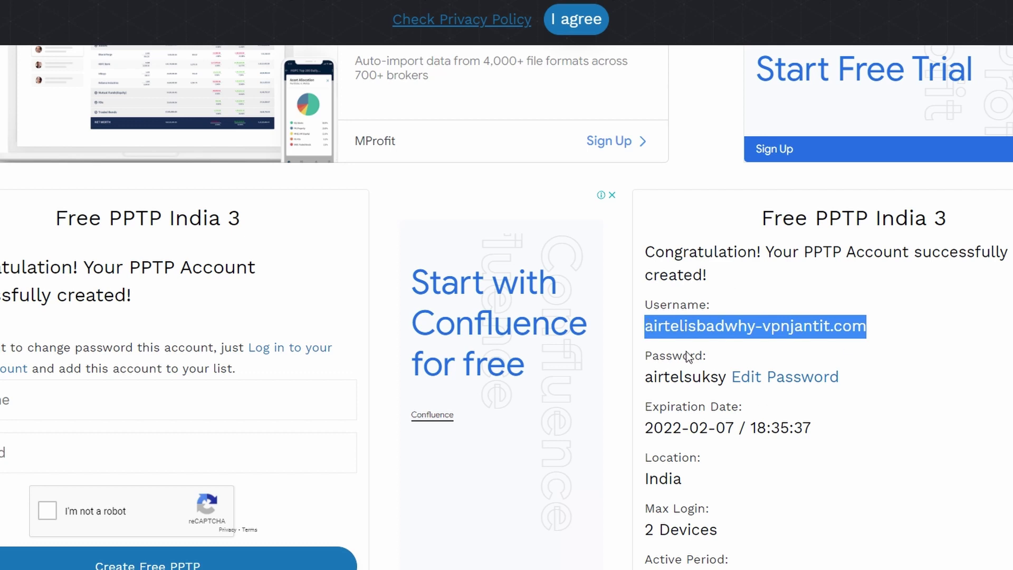
key("alt+Tab")
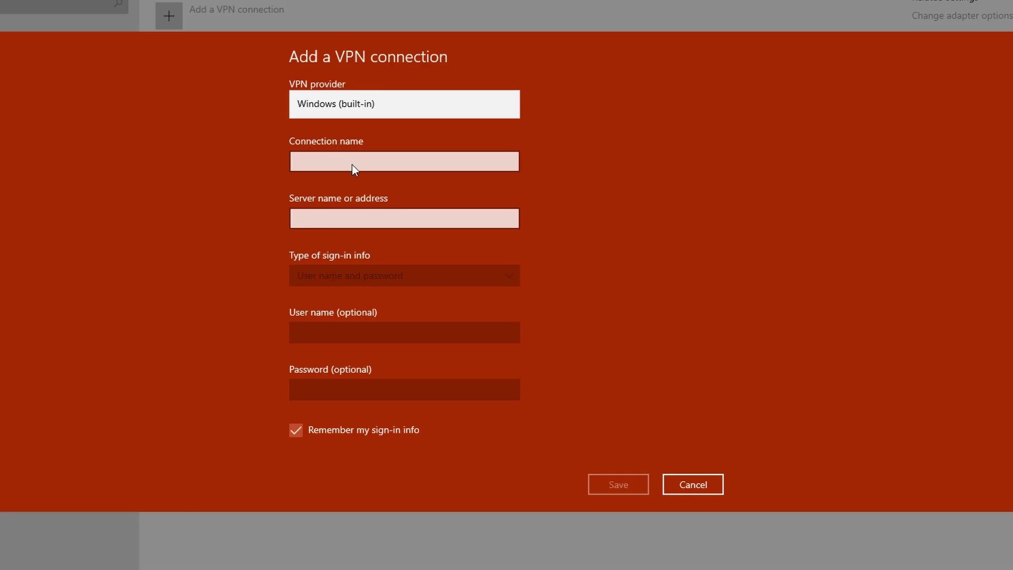
Enter 'INDIA 3123' as the connection name and select the Server name field.
left_click(352, 164)
left_click(358, 157)
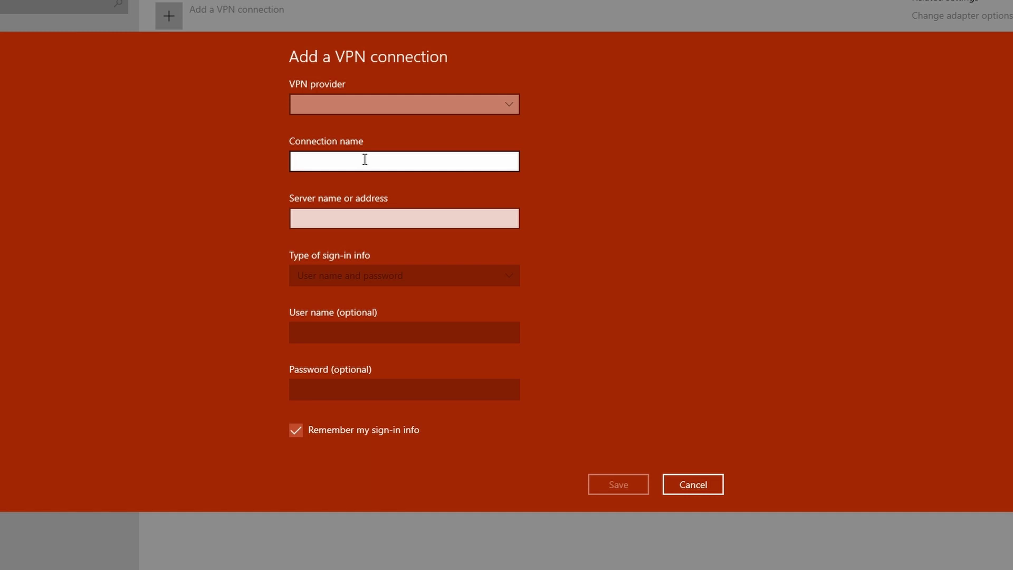
type("INDIA 3123")
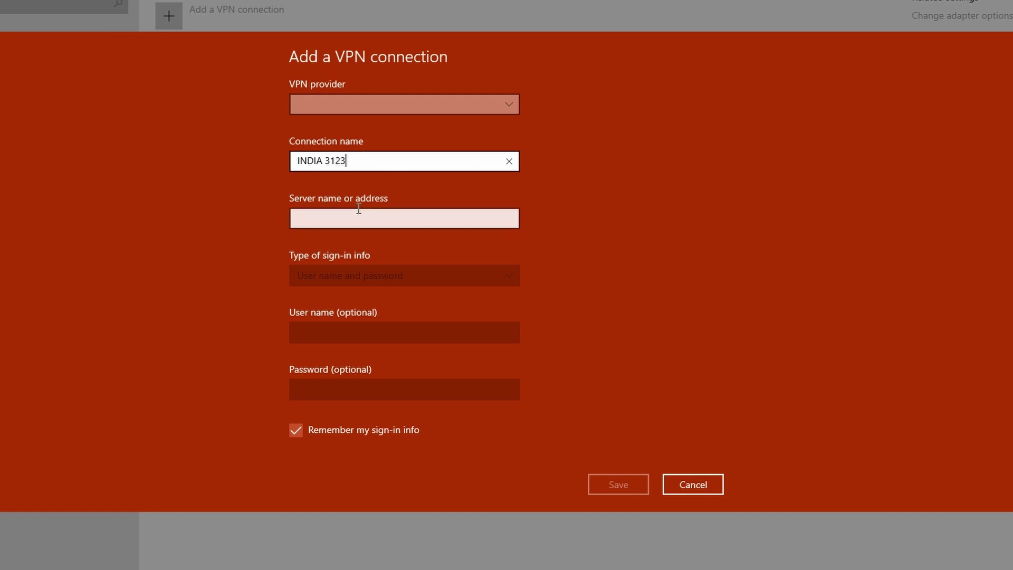
left_click(355, 217)
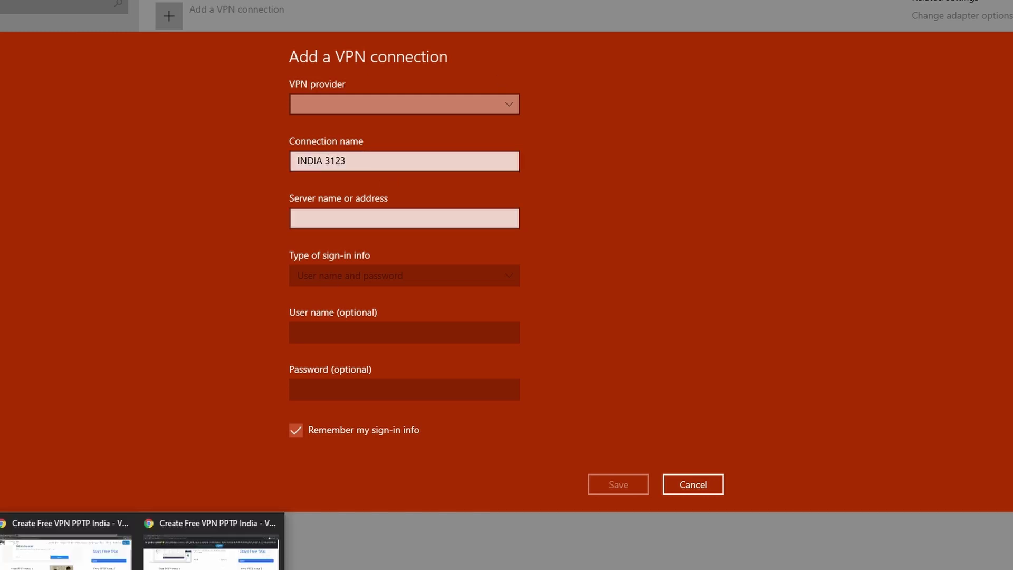
left_click(214, 546)
Copy the PPTP server address in3.vpnjantit.com from the account page and return to the form.
scroll(743, 416, "down", 3)
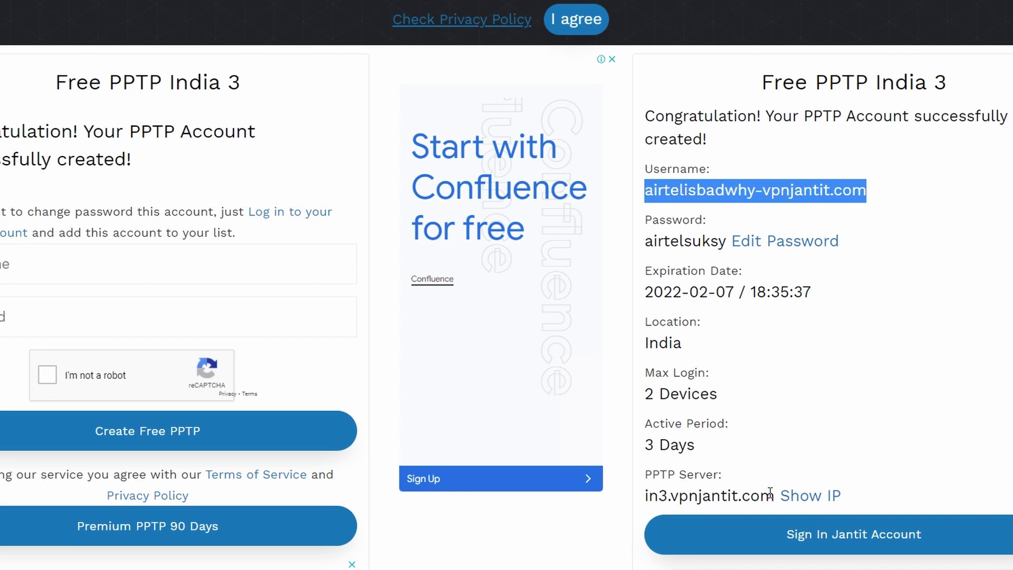
left_click(787, 410)
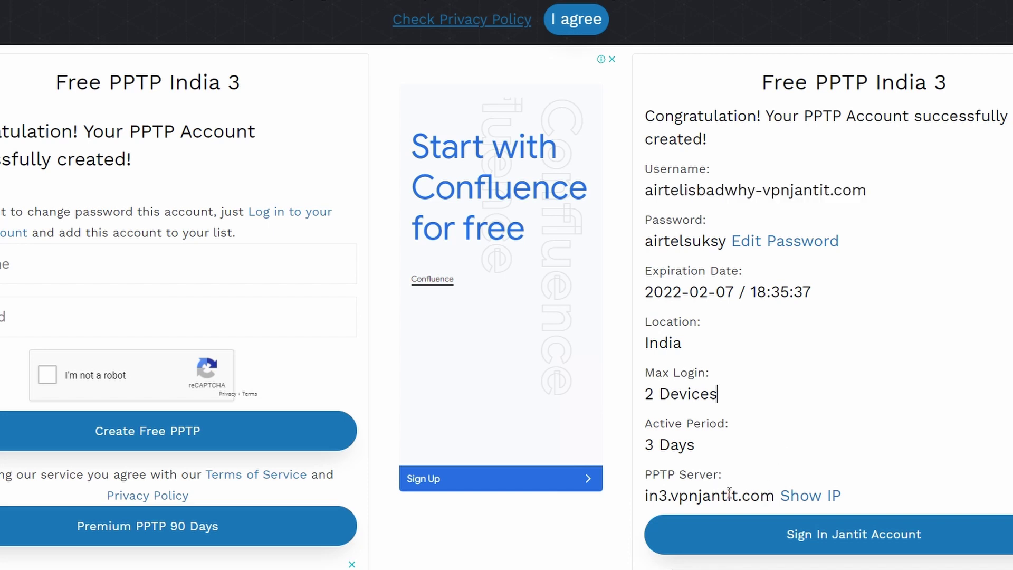
mouse_move(775, 498)
left_mouse_down()
mouse_move(644, 498)
mouse_move(776, 500)
left_mouse_up()
key("ctrl+c")
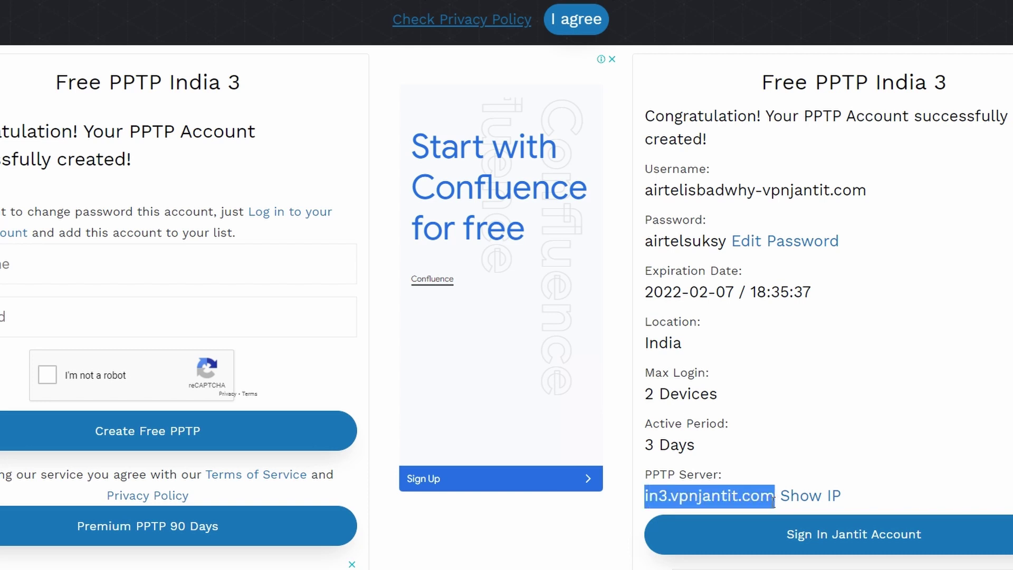
key("alt+Tab")
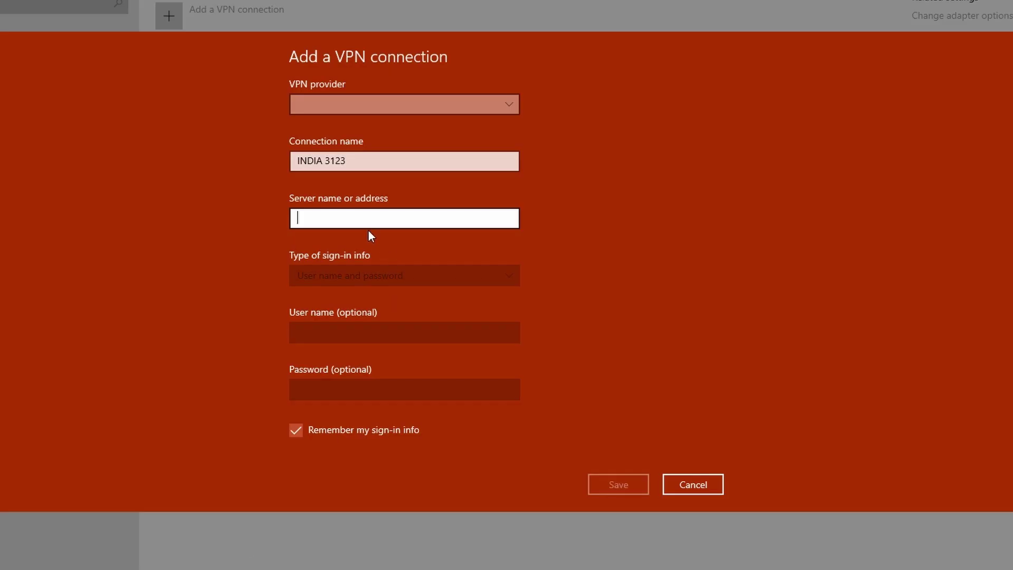
Paste the server address into Server name and trim it to 'in3.vpnjantit'.
key("ctrl+v")
left_click(422, 278)
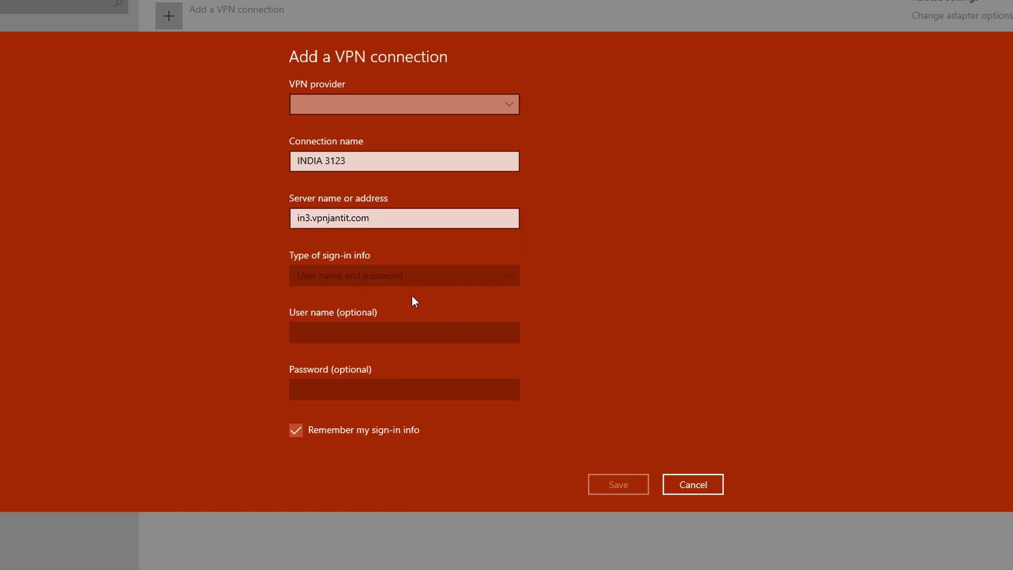
left_click(407, 224)
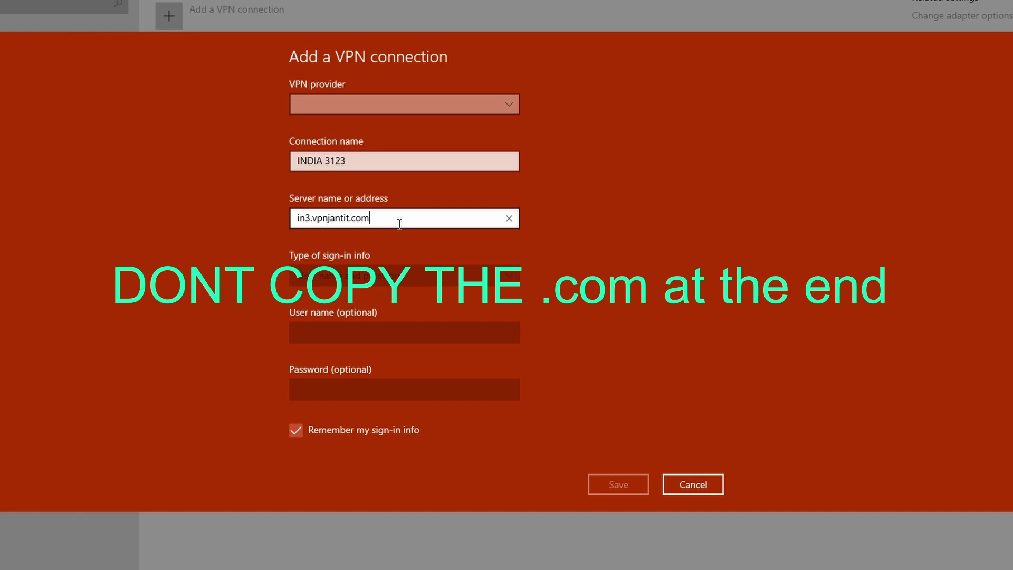
key("BackSpace")
key("BackSpace")
key("BackSpace")
key("BackSpace")
key("BackSpace")
type("t")
left_click(341, 333)
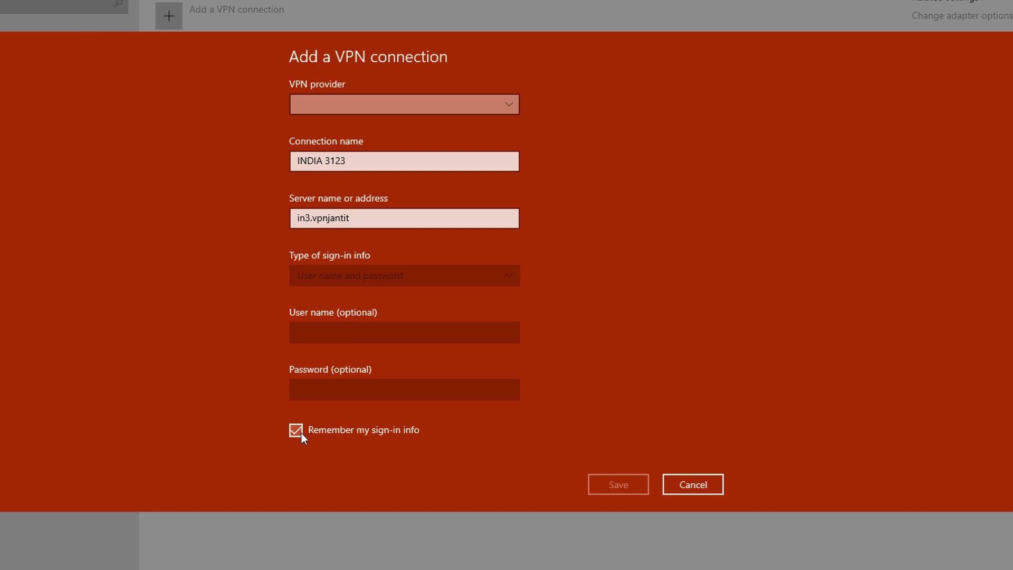
Choose Windows (built-in) as the VPN provider and select the User name field.
left_click(369, 111)
left_click(369, 110)
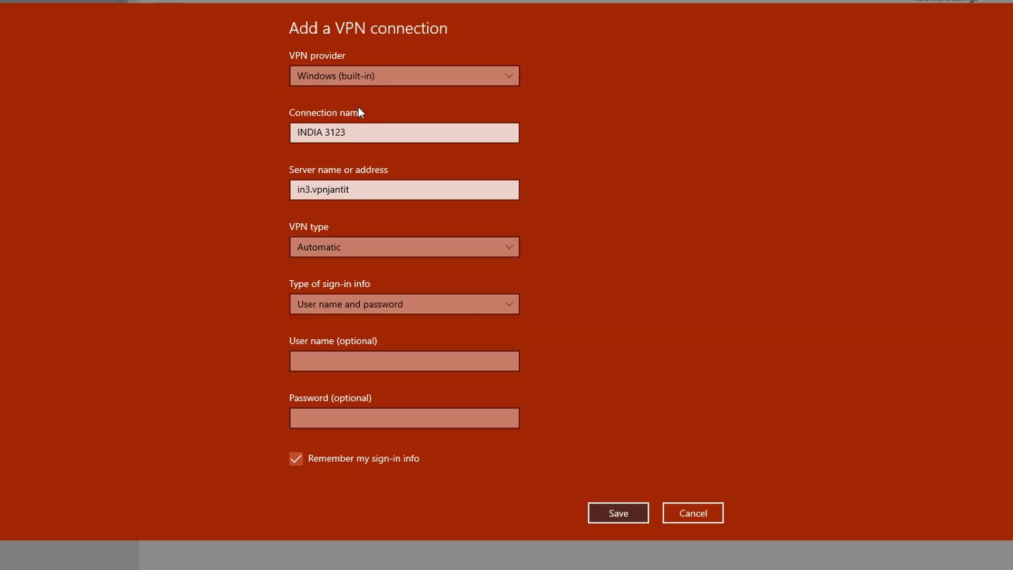
left_click(385, 355)
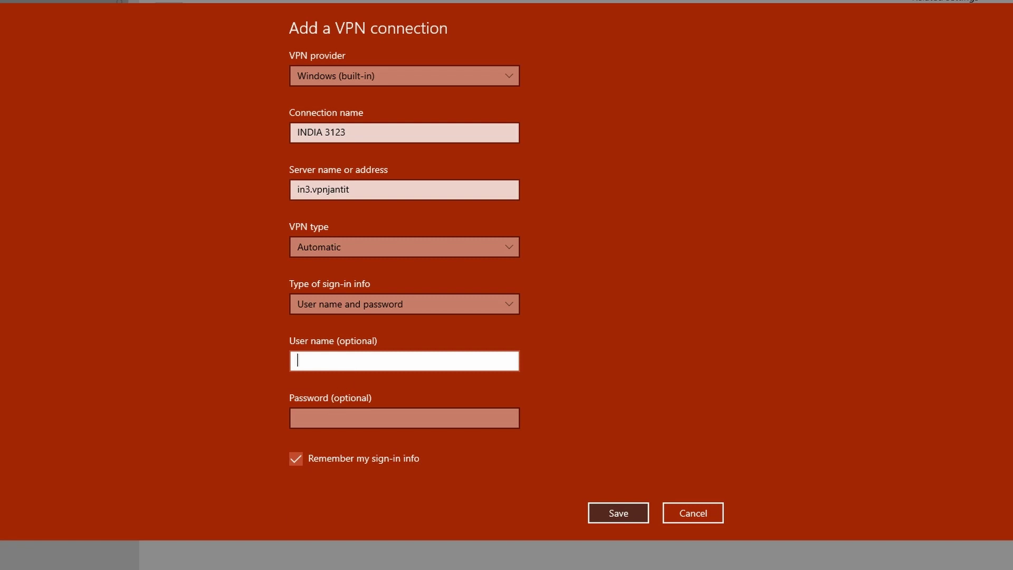
Copy the account username from the PPTP page in Chrome and return to the form.
left_click(211, 546)
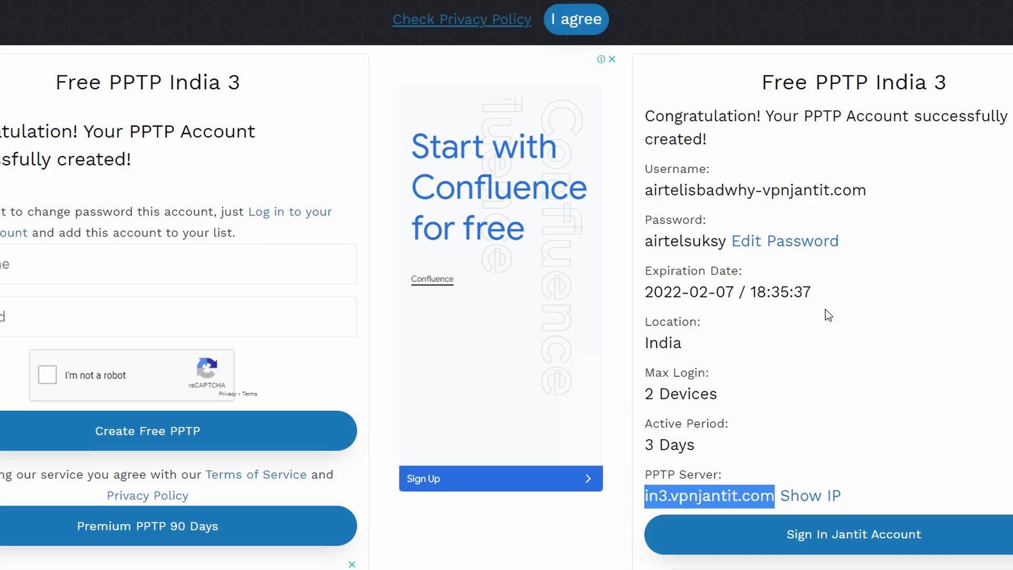
left_click_drag(875, 192, 621, 206)
left_click(900, 186)
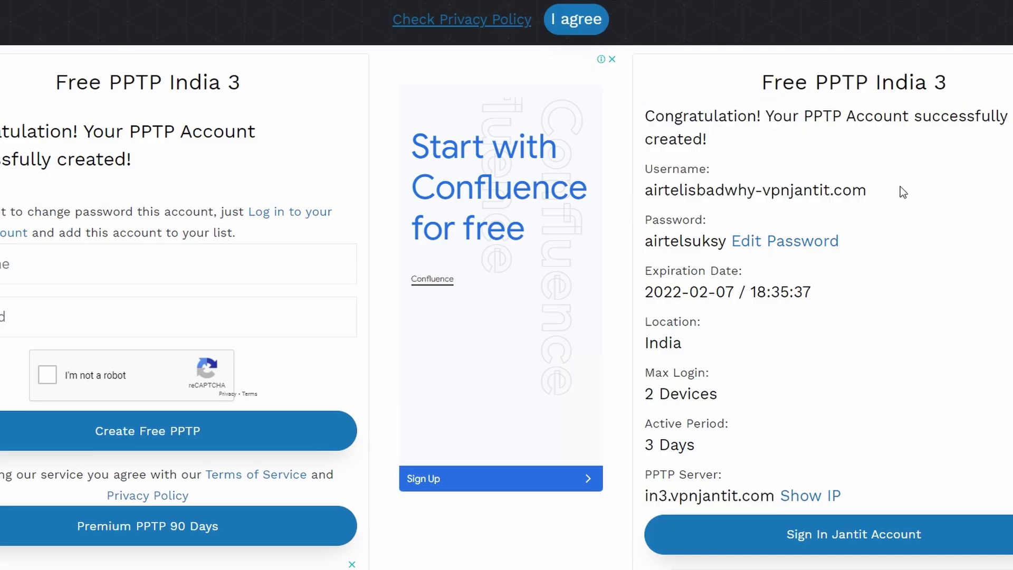
left_click_drag(900, 187, 642, 200)
key("ctrl+c")
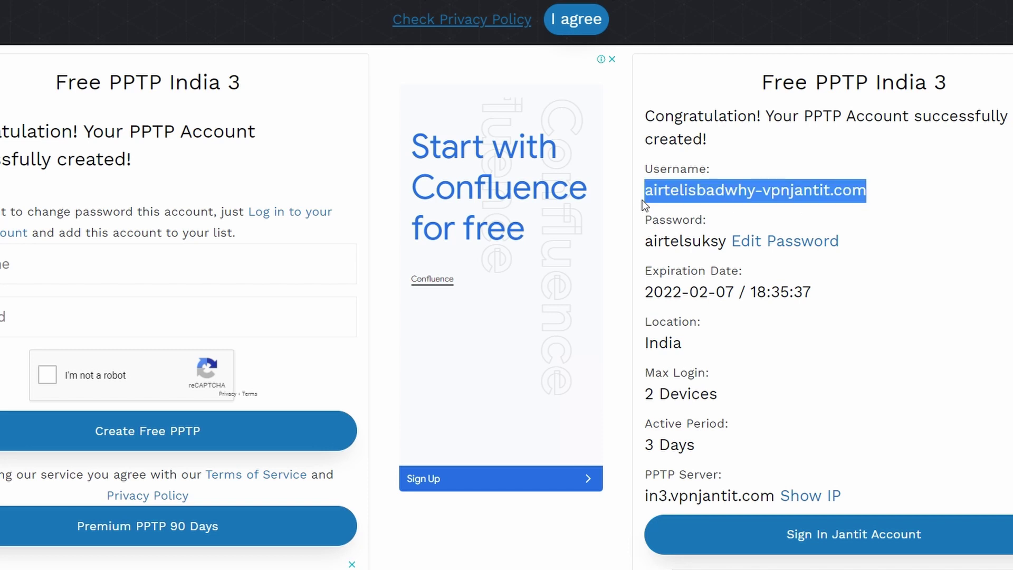
key("alt+Tab")
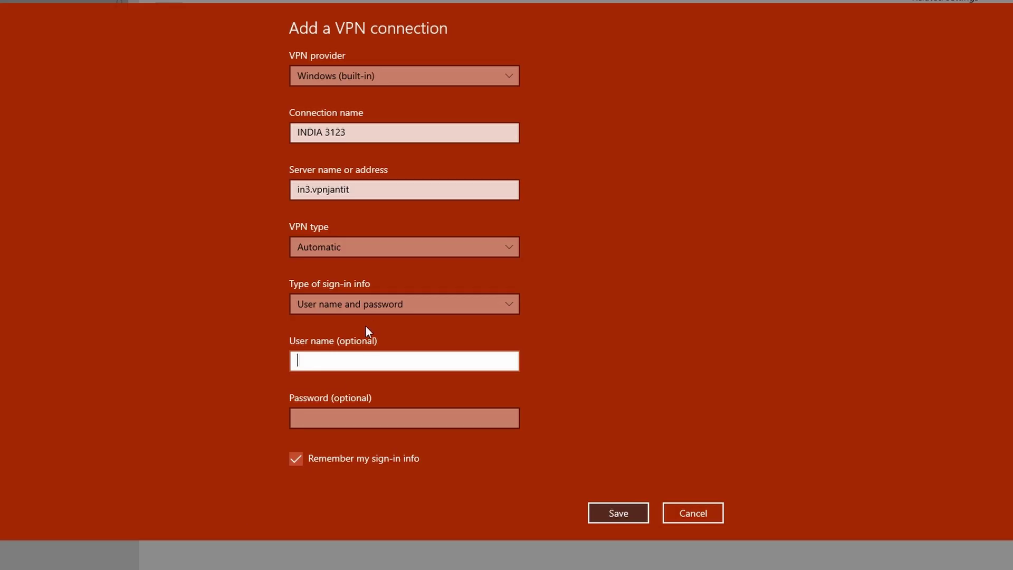
Paste the username and the copied account password into the form, then save INDIA 3123.
key("ctrl+v")
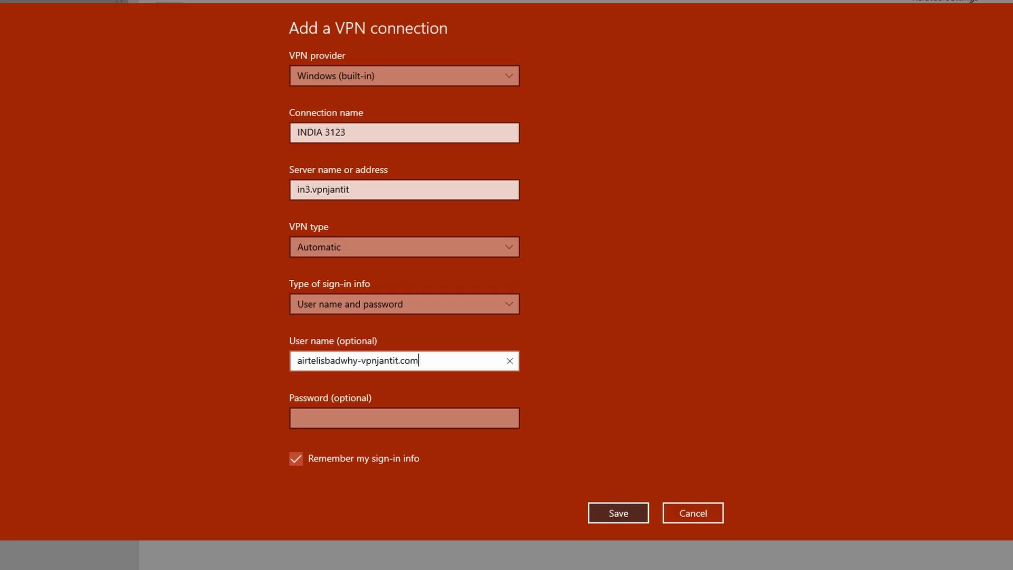
key("alt+Tab")
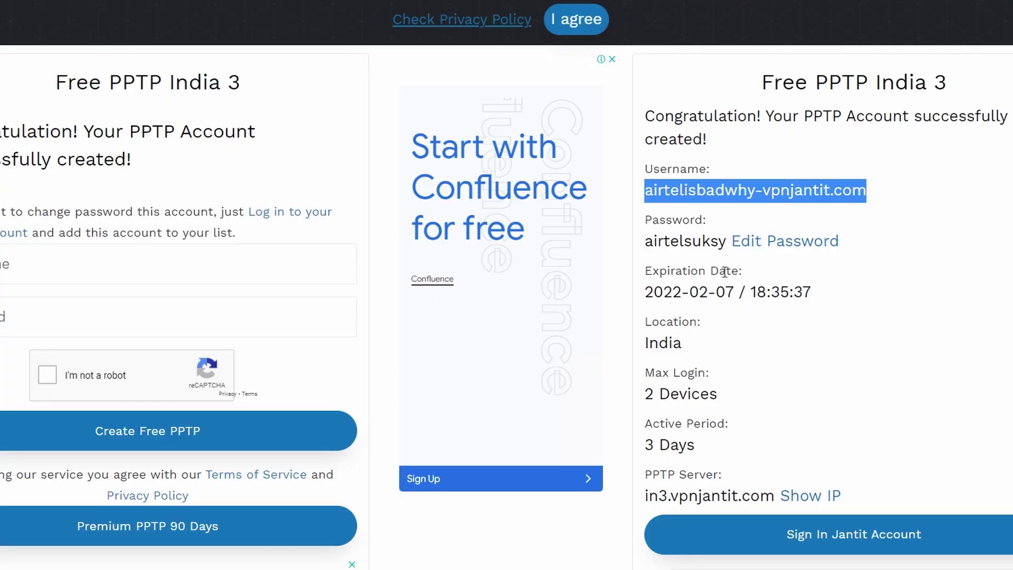
left_click_drag(726, 241, 635, 253)
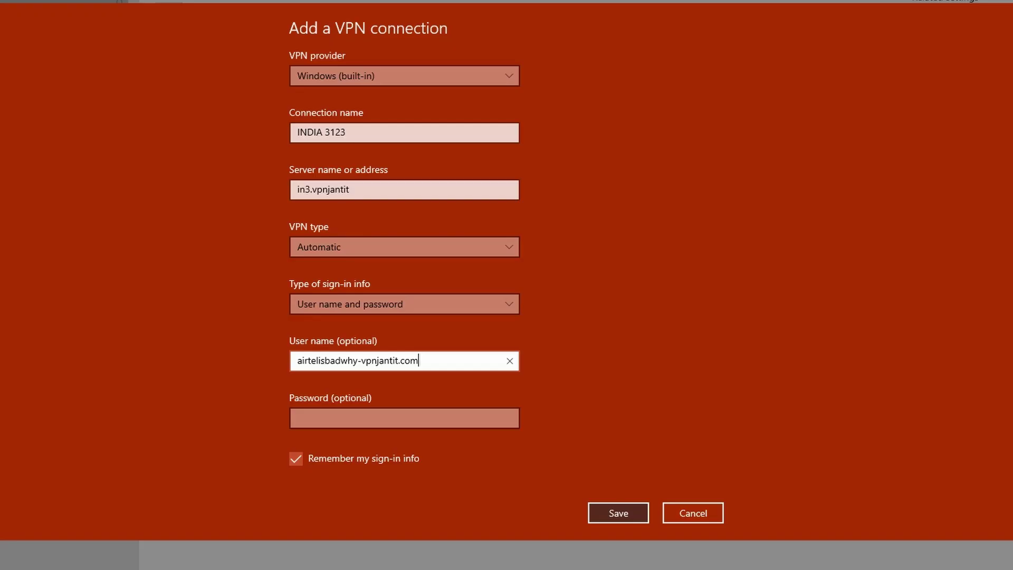
left_click(336, 418)
key("ctrl+v")
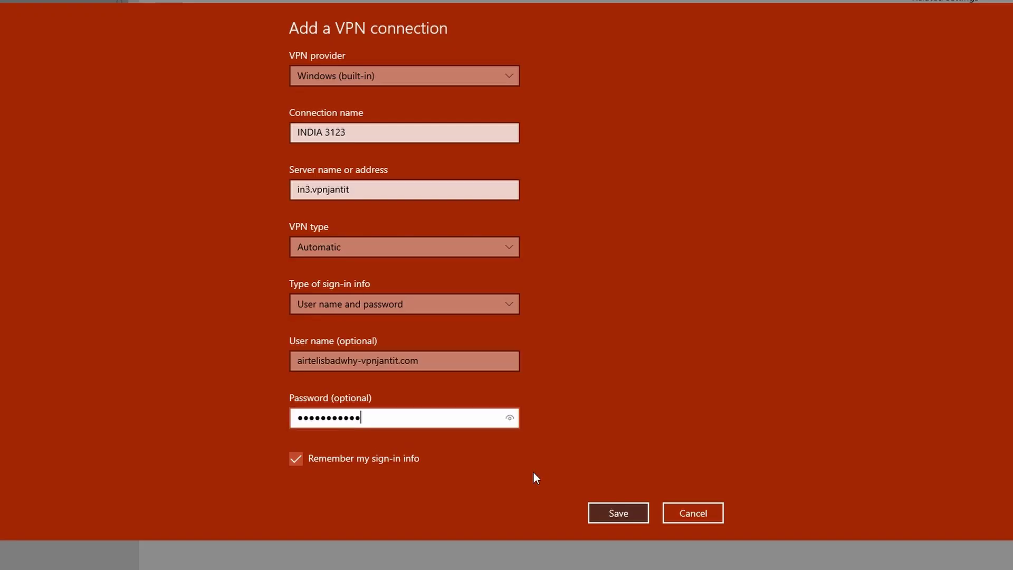
left_click(631, 515)
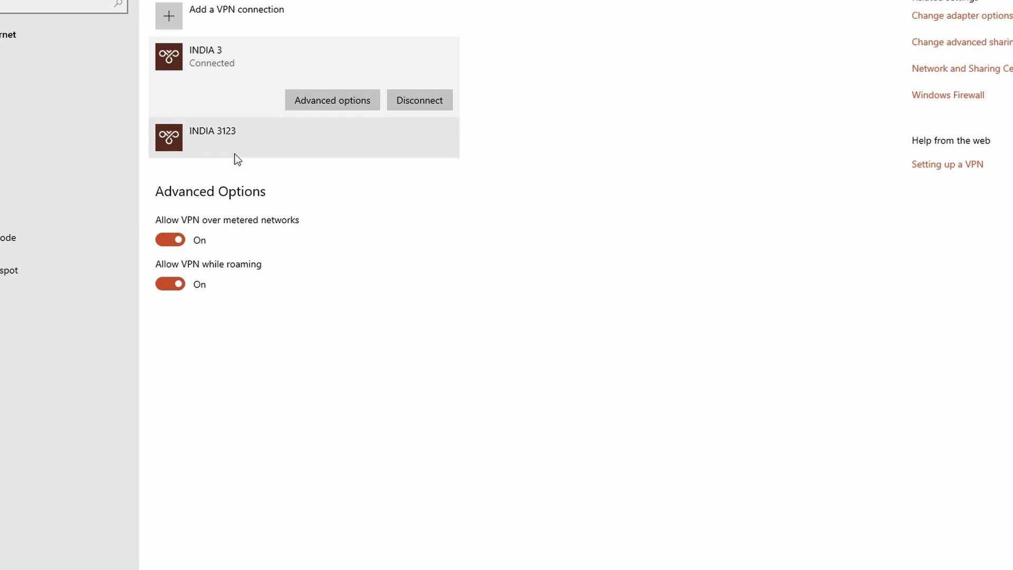
Expand the INDIA 3123 and INDIA 3 entries in the VPN connections list.
left_click(221, 137)
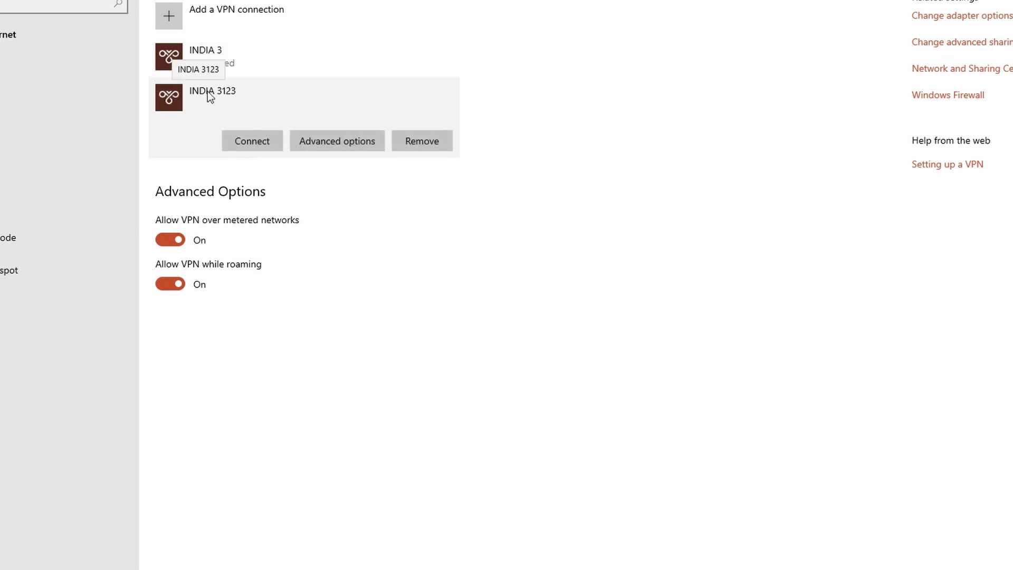
left_click(203, 63)
left_click(215, 138)
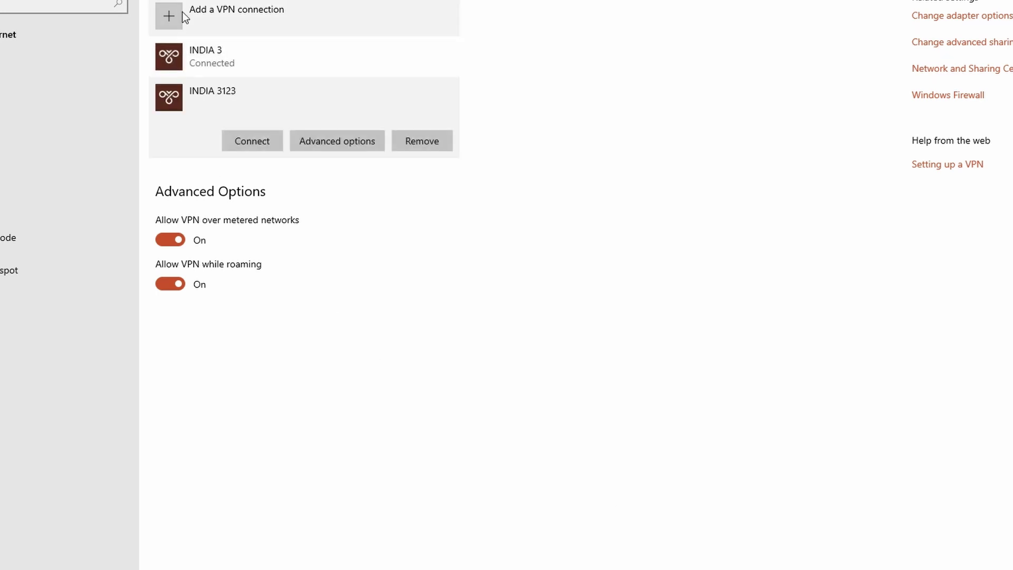
Open Fortnite's settings to view the matchmaking region, Middle East (64ms).
left_click(152, 48)
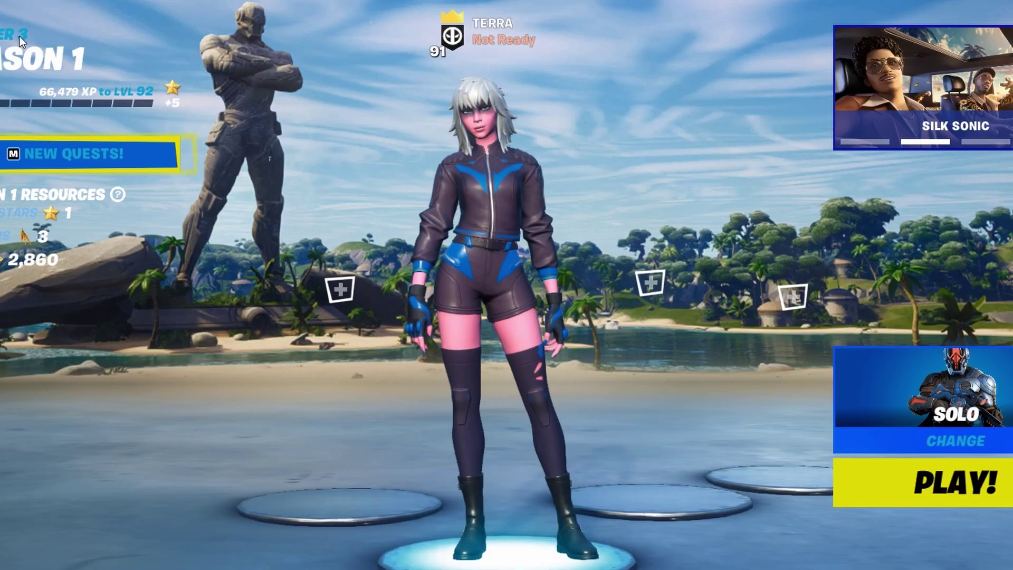
key("shift+f")
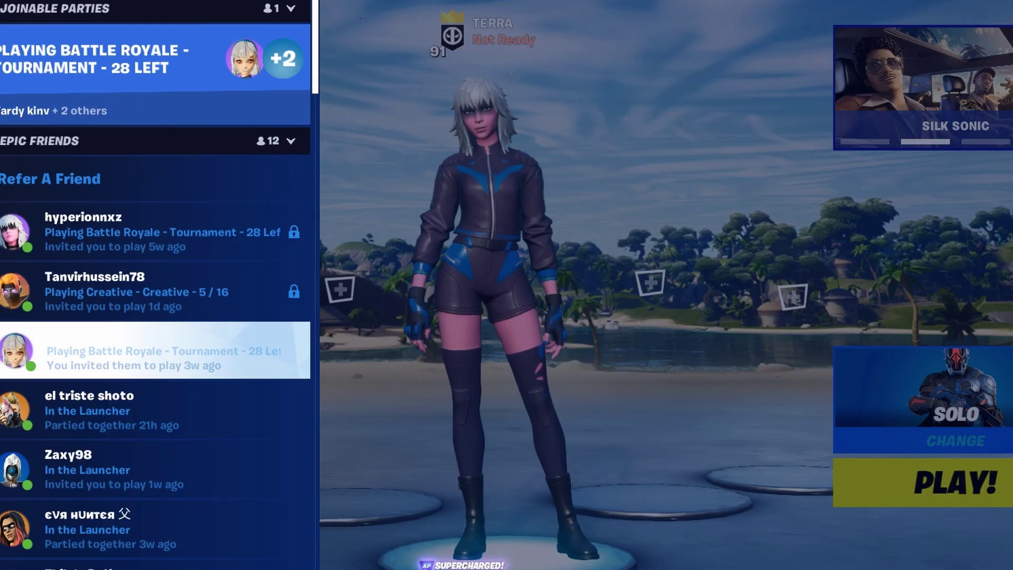
key("Escape")
left_click(37, 32)
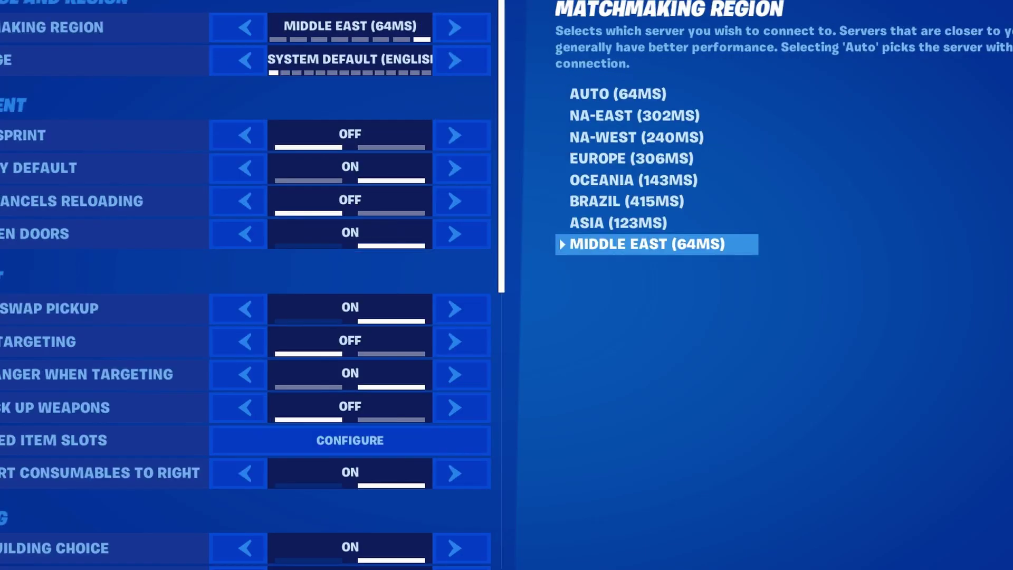